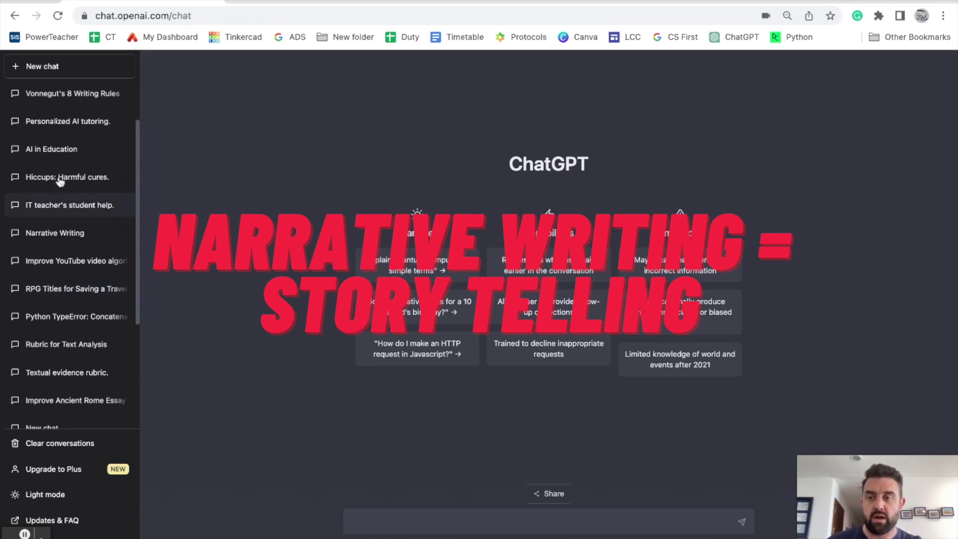
Open the 'Narrative Writing' chat from the left sidebar
left_click(49, 234)
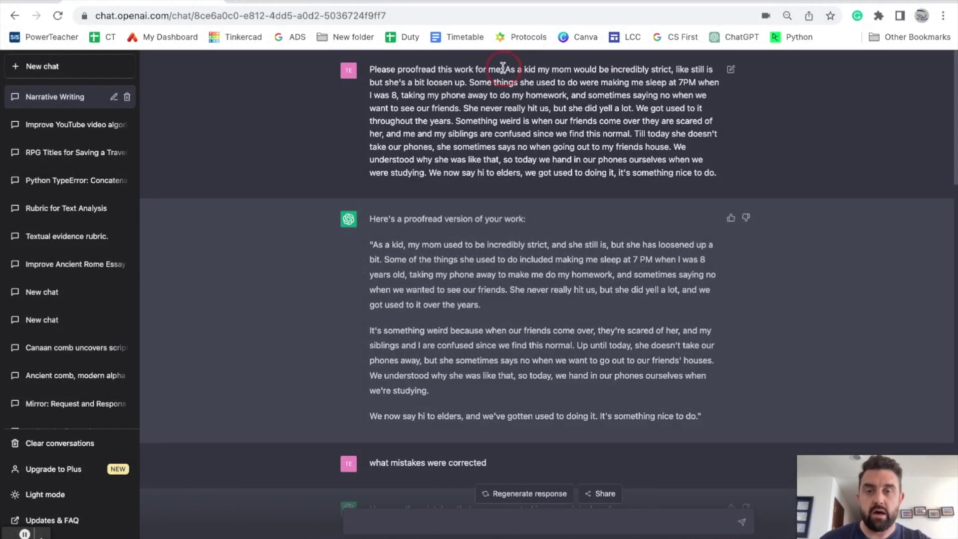
Select the whole original story in the first request, then scroll to the corrections list
left_click_drag(602, 134, 503, 69)
left_click(705, 173, "shift")
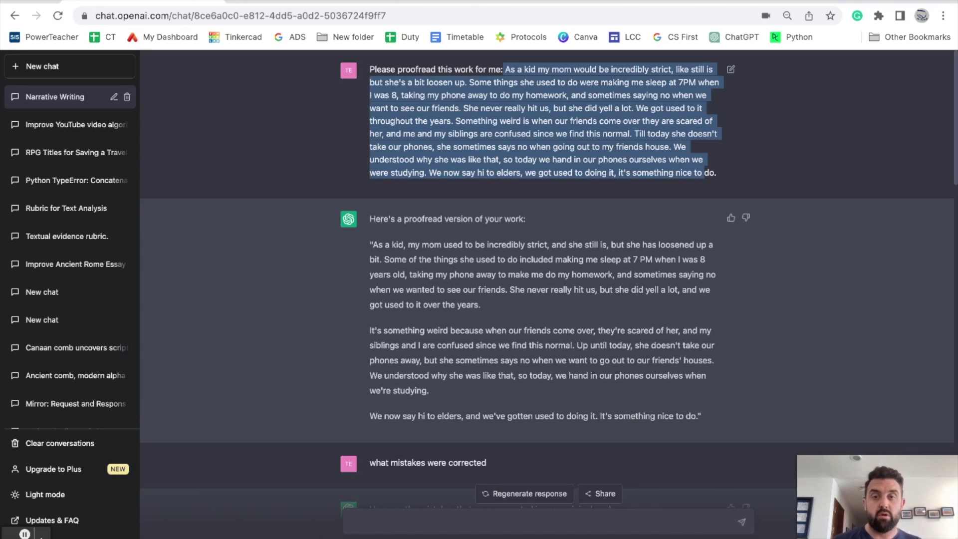
scroll(501, 236, "down", 2)
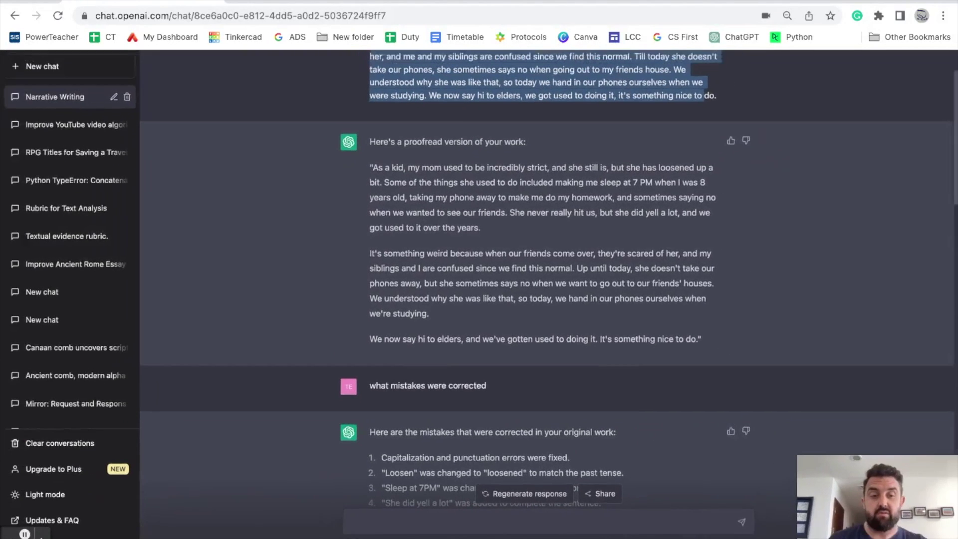
scroll(381, 228, "down", 1)
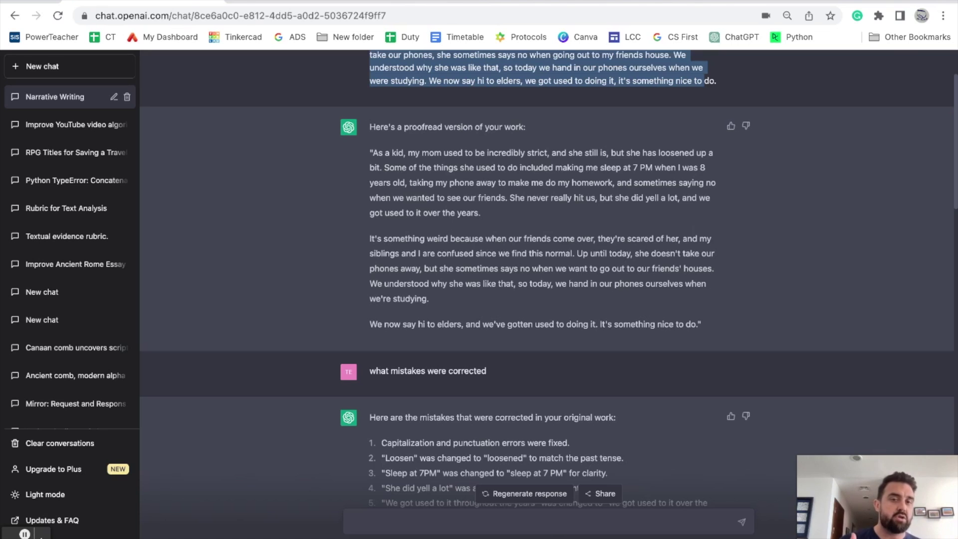
scroll(547, 278, "down", 5)
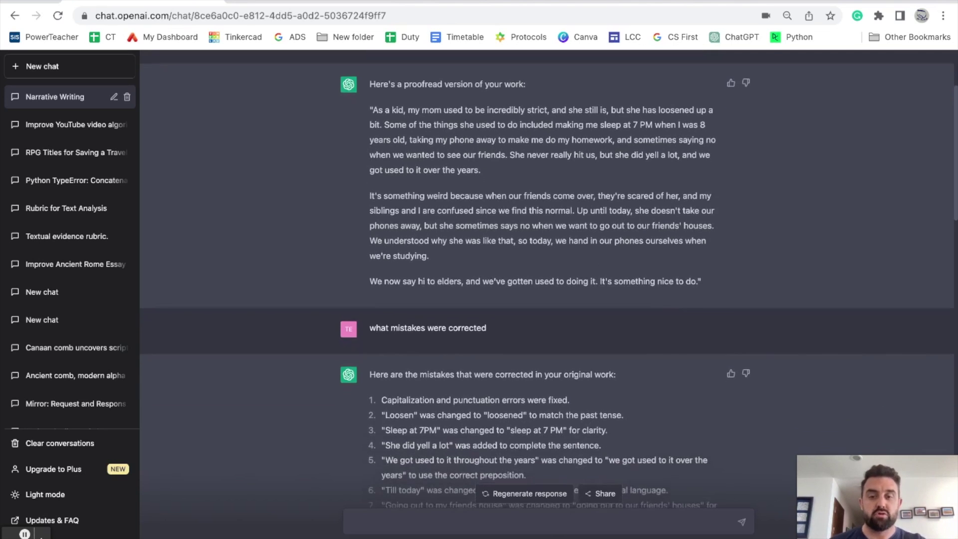
scroll(547, 278, "down", 1)
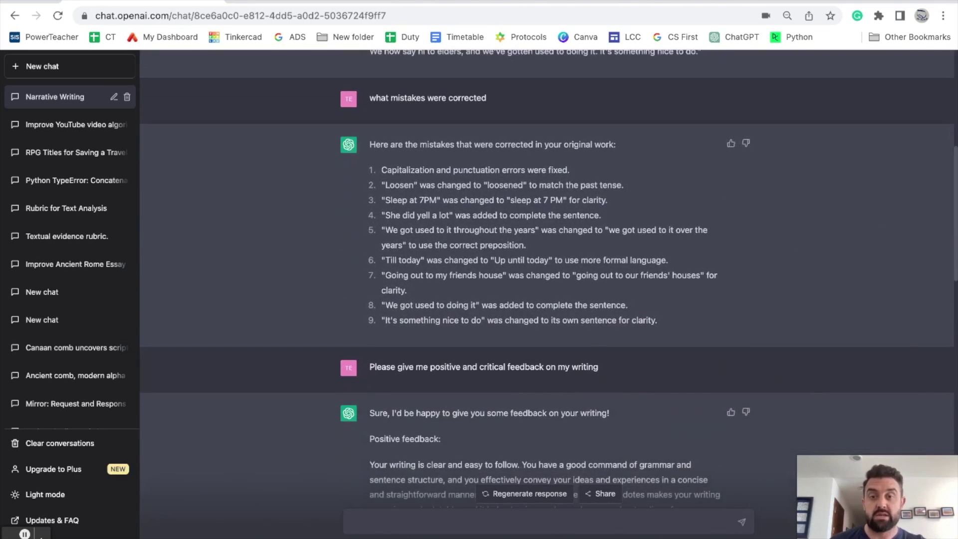
scroll(546, 279, "down", 1)
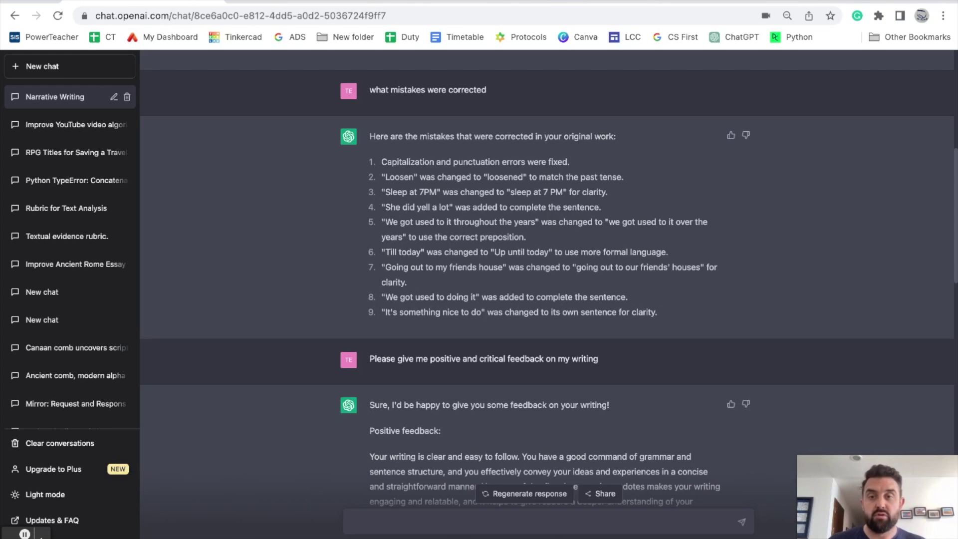
scroll(394, 210, "down", 5)
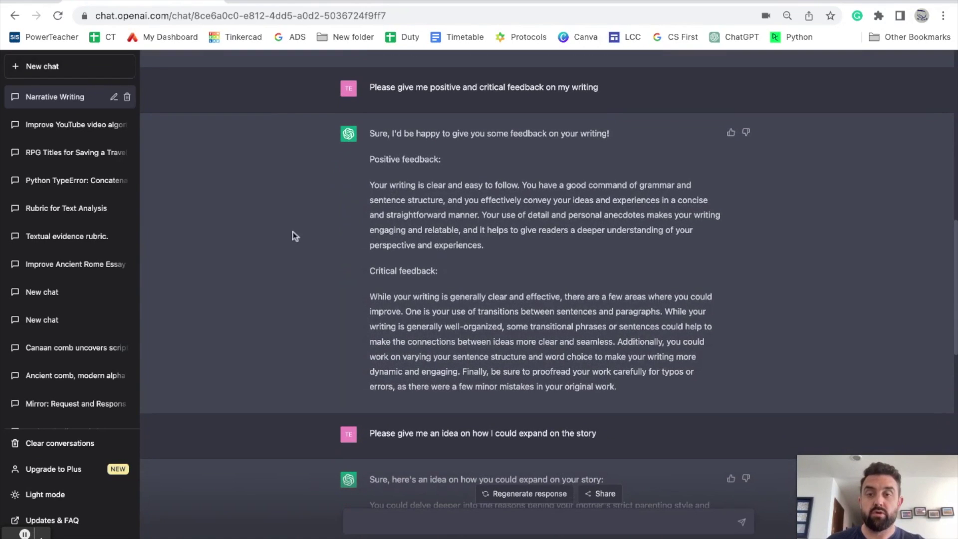
scroll(282, 235, "down", 1)
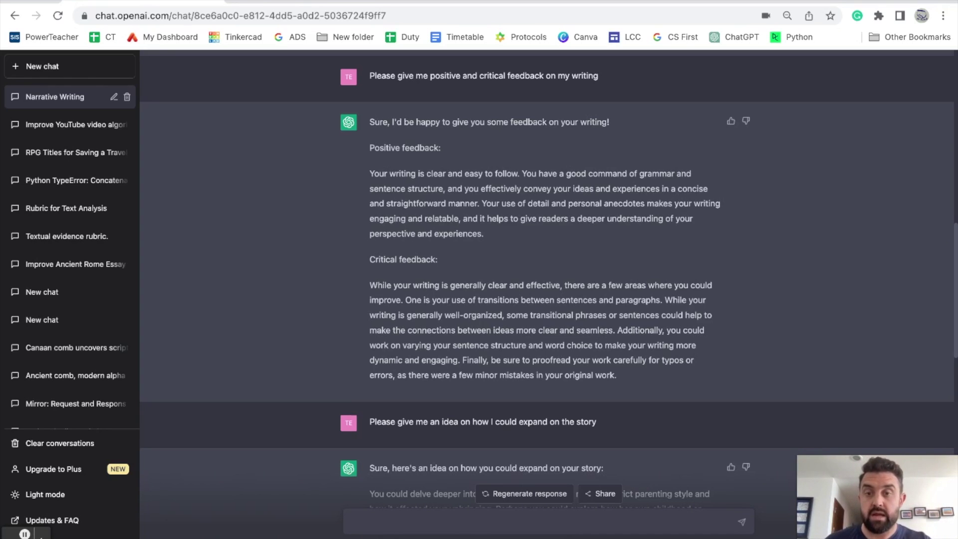
scroll(372, 162, "down", 1)
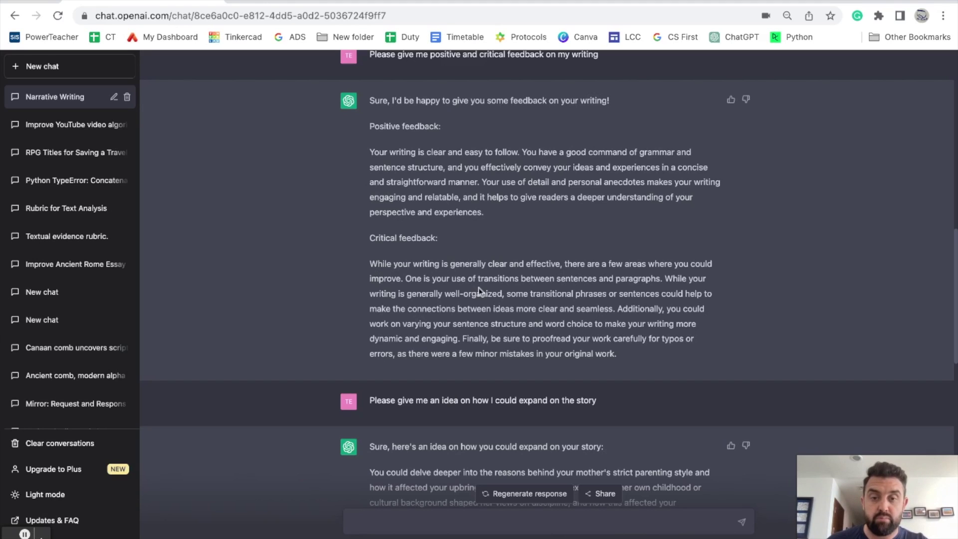
left_click_drag(484, 278, 661, 279)
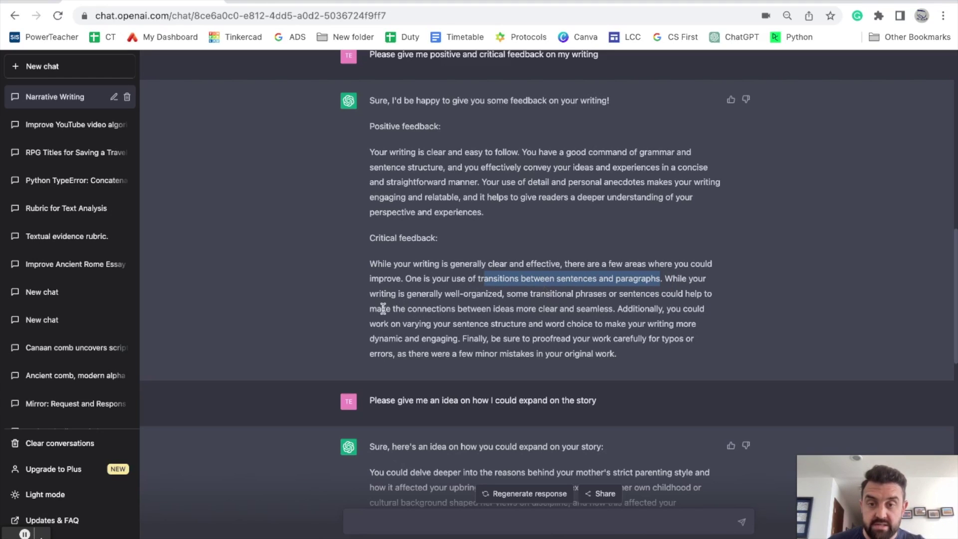
left_click_drag(402, 309, 616, 310)
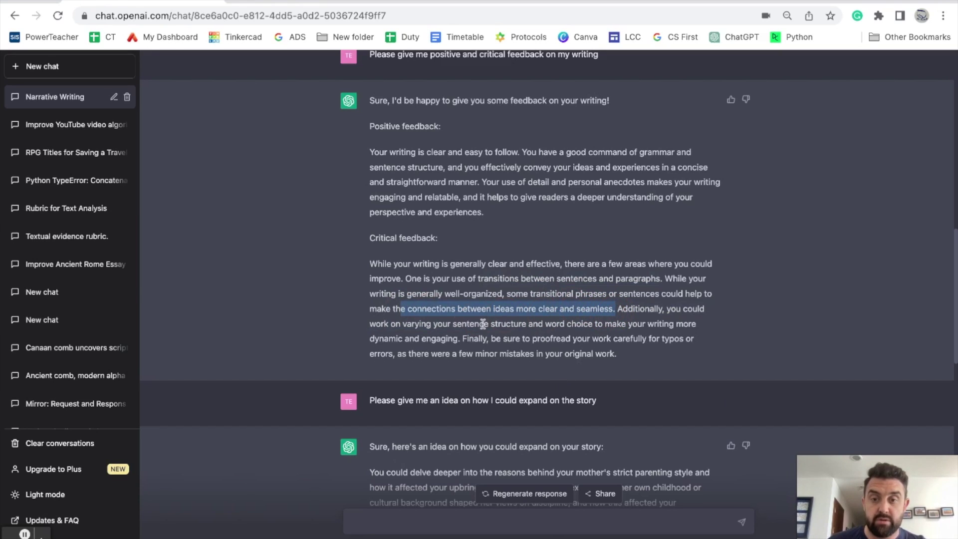
left_click_drag(404, 324, 627, 325)
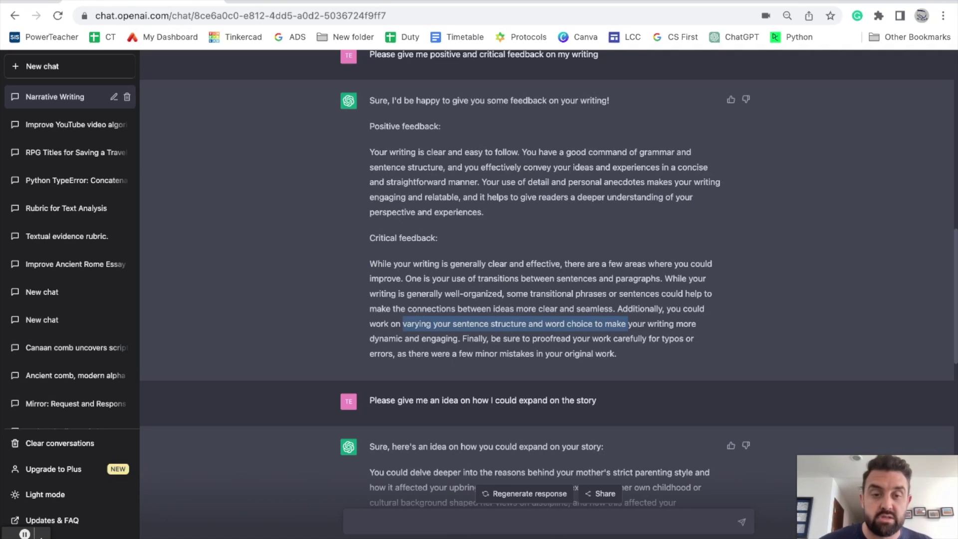
left_click(621, 356)
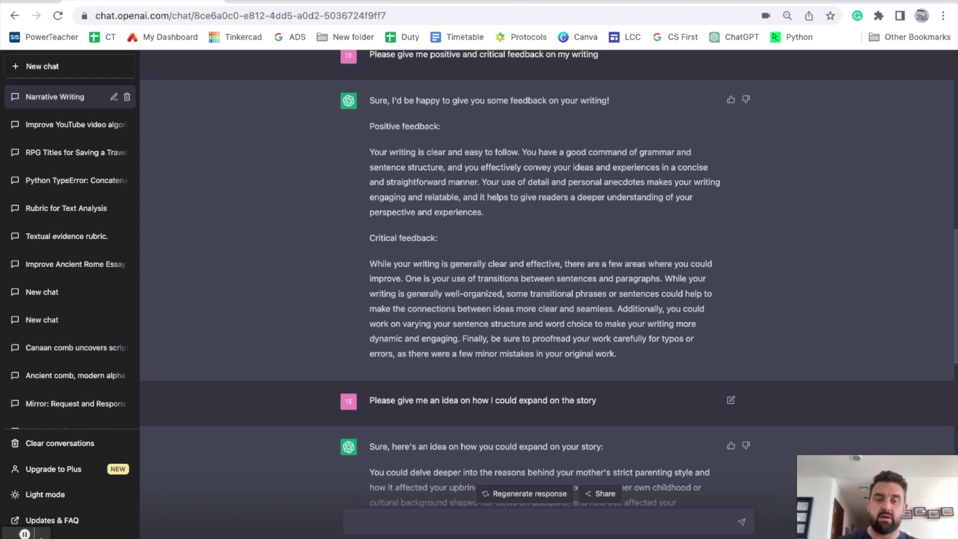
scroll(547, 278, "down", 7)
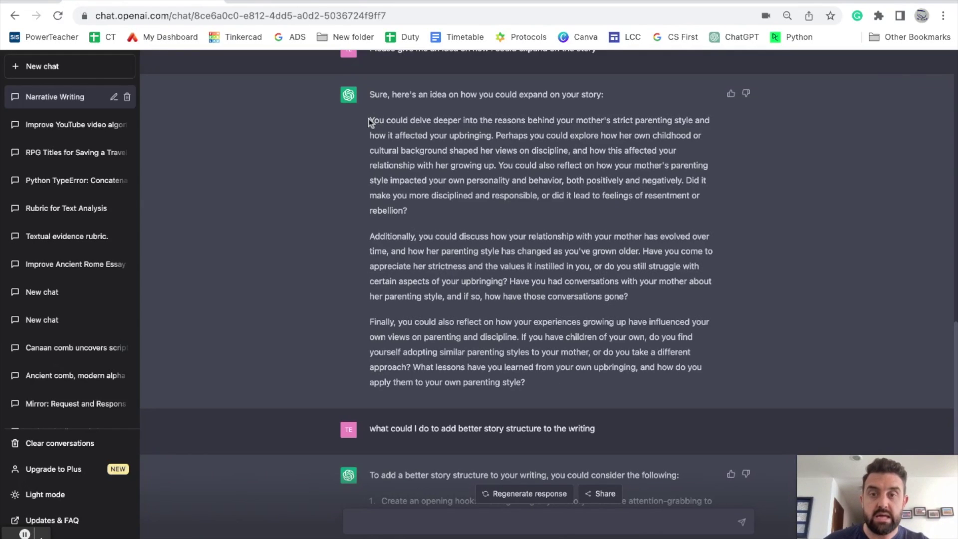
left_click_drag(371, 120, 494, 137)
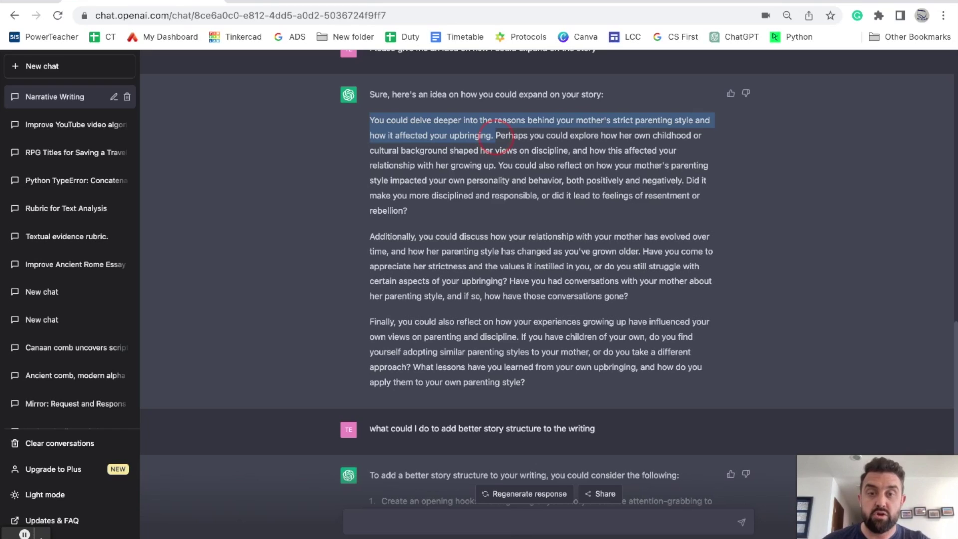
left_click(494, 136)
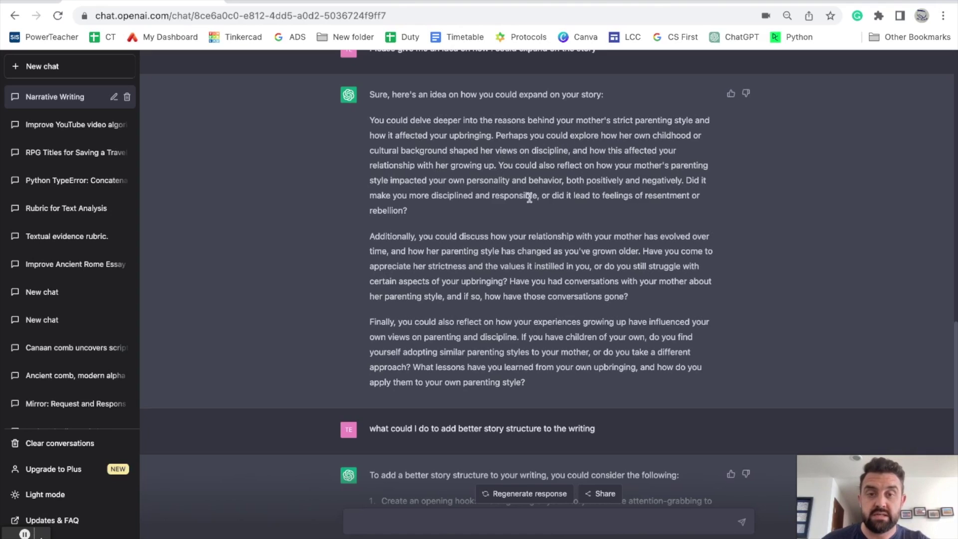
scroll(635, 229, "down", 1)
scroll(635, 229, "down", 1)
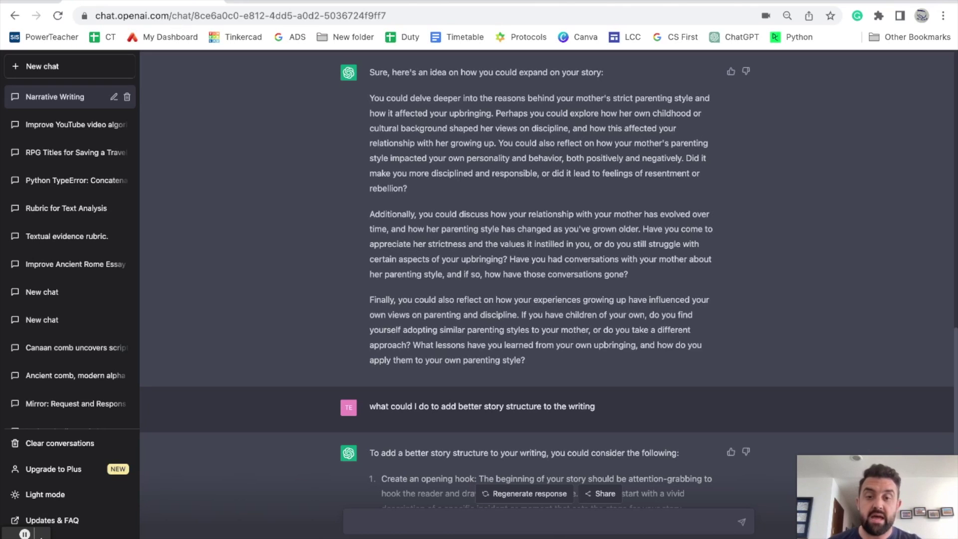
Highlight 'Create an opening hook:' in item 1 of the story-structure tips, then read on
scroll(549, 280, "down", 7)
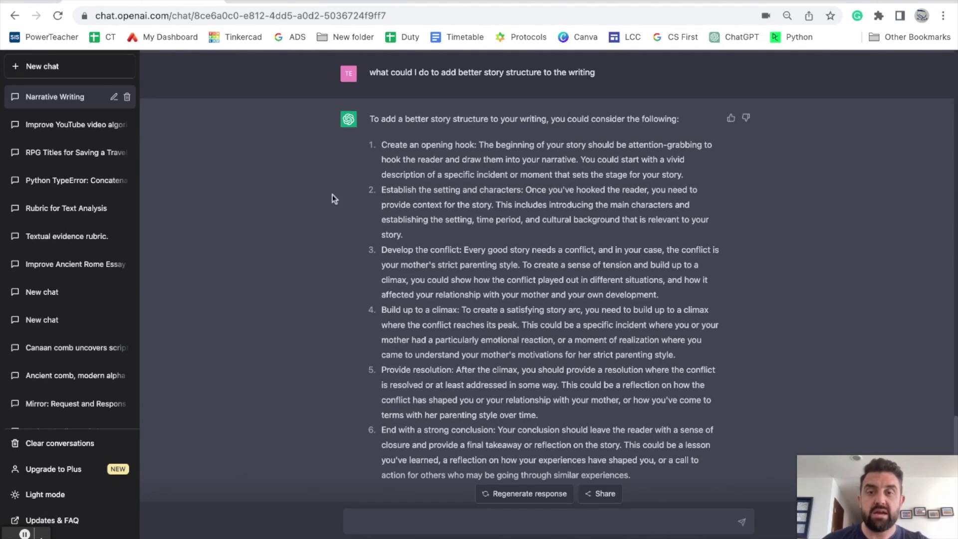
scroll(421, 164, "down", 1)
left_click_drag(476, 131, 382, 132)
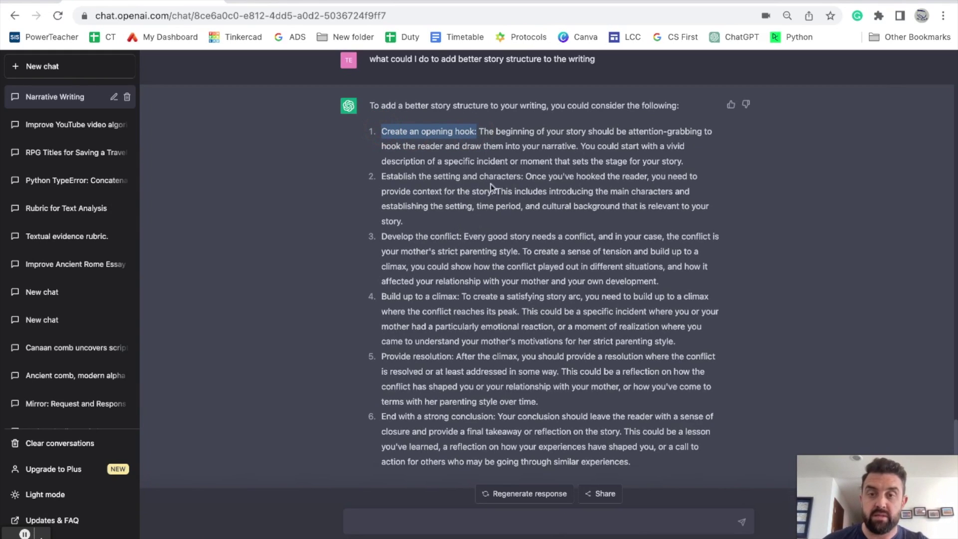
scroll(449, 283, "down", 1)
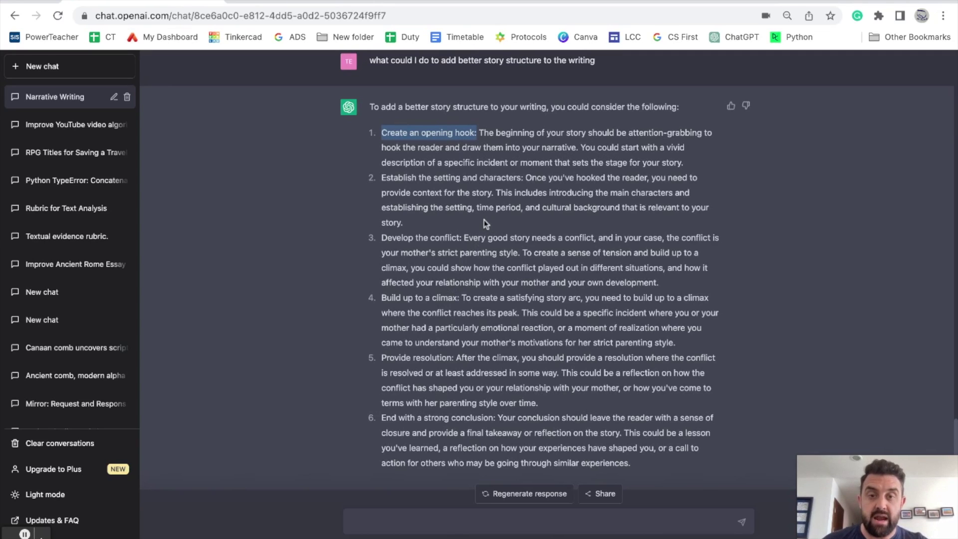
scroll(496, 226, "down", 1)
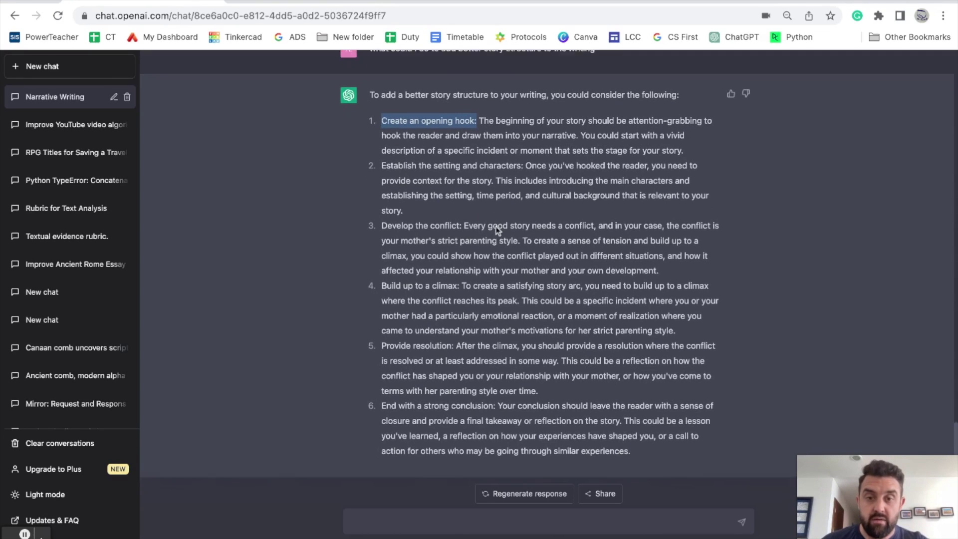
scroll(496, 226, "down", 1)
scroll(439, 204, "down", 1)
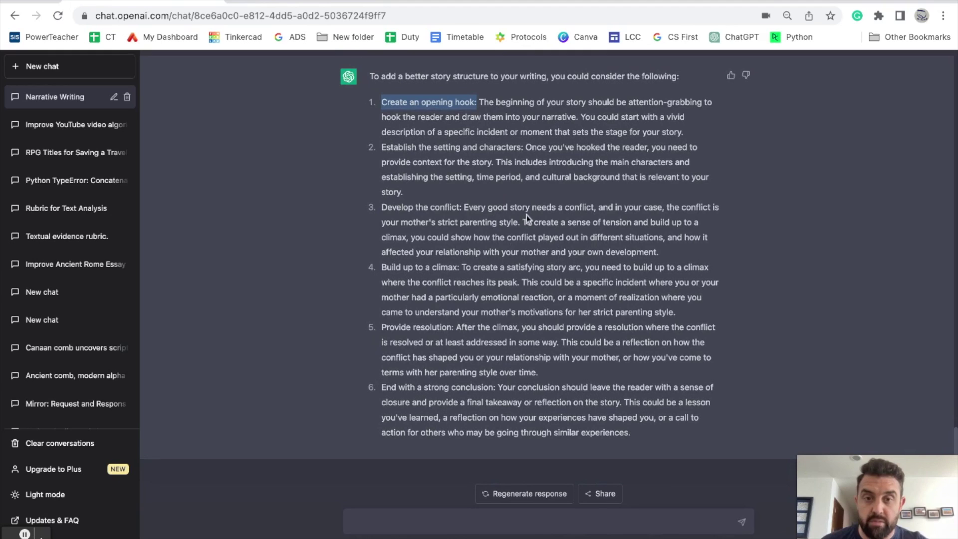
Select the climax examples 'This could be…parenting style.' in item 4 after trying item 3
left_click_drag(526, 222, 674, 253)
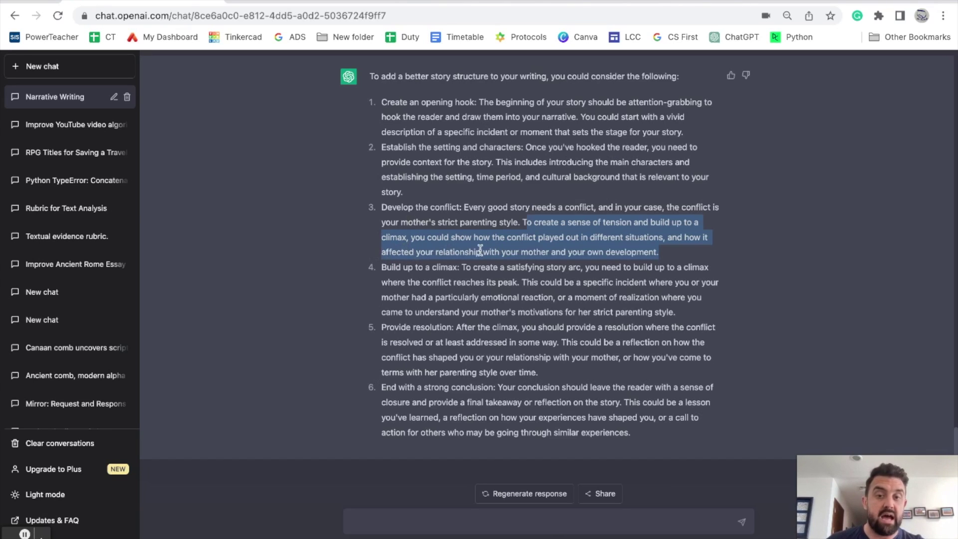
left_click(524, 283)
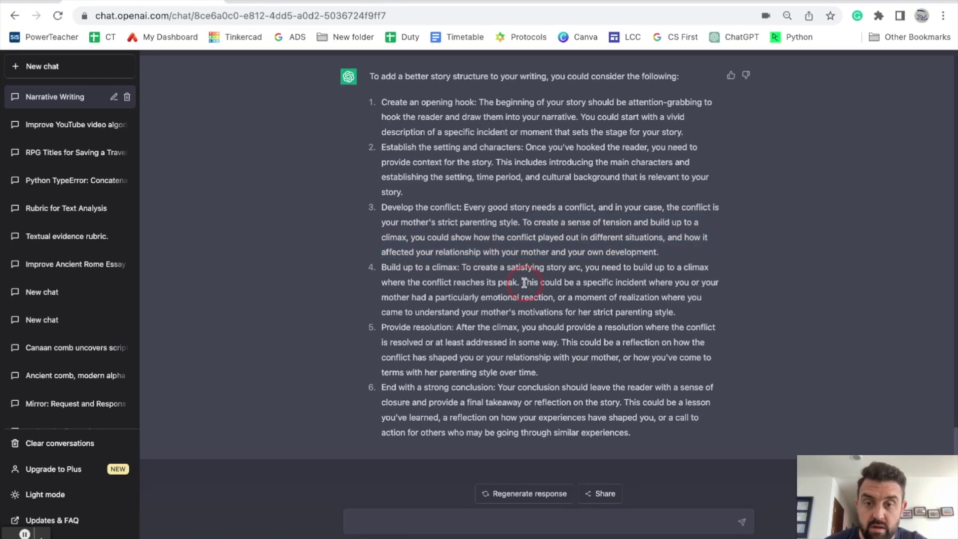
left_click_drag(525, 283, 703, 315)
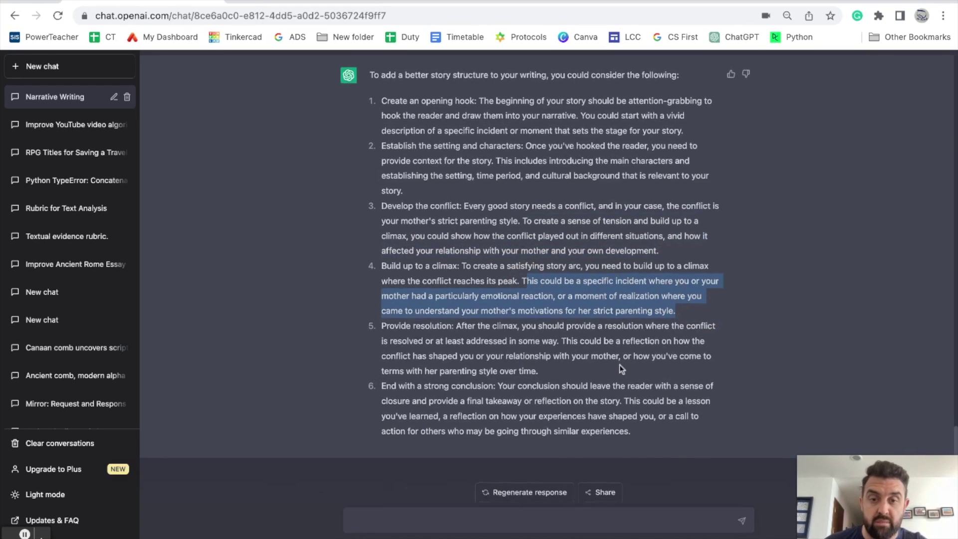